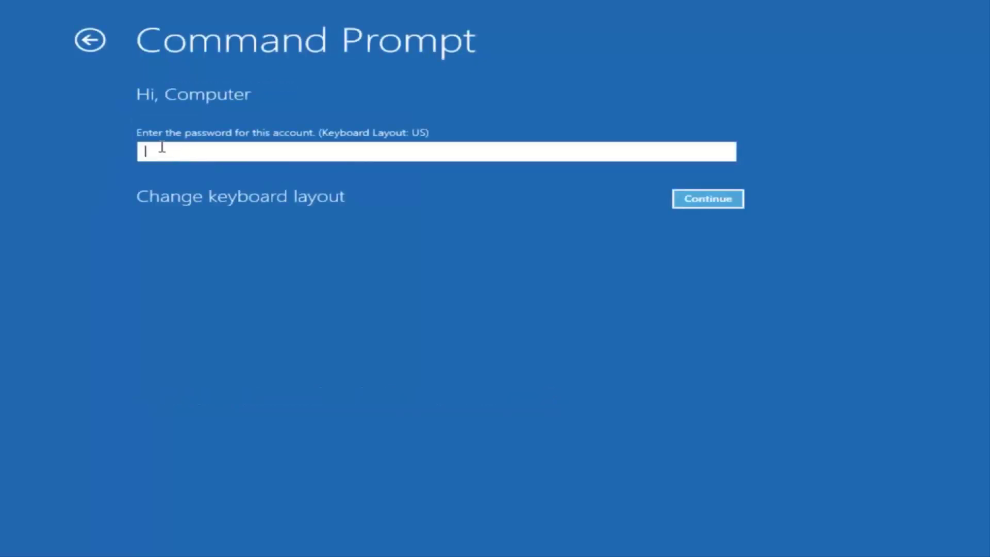
Enter the Computer account's password to unlock the recovery Command Prompt.
{"action": "type", "text": "•••••••••"}
{"action": "key", "text": "Return"}
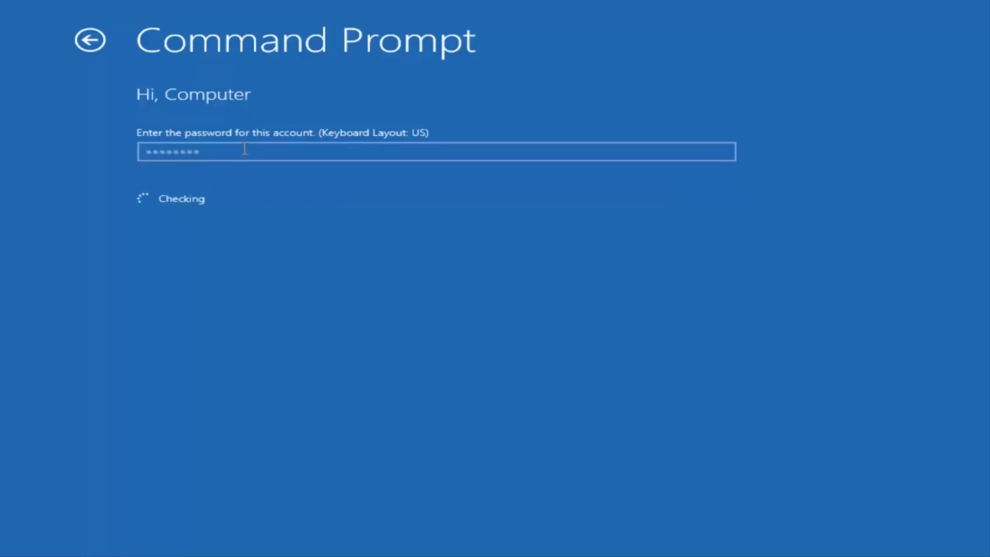
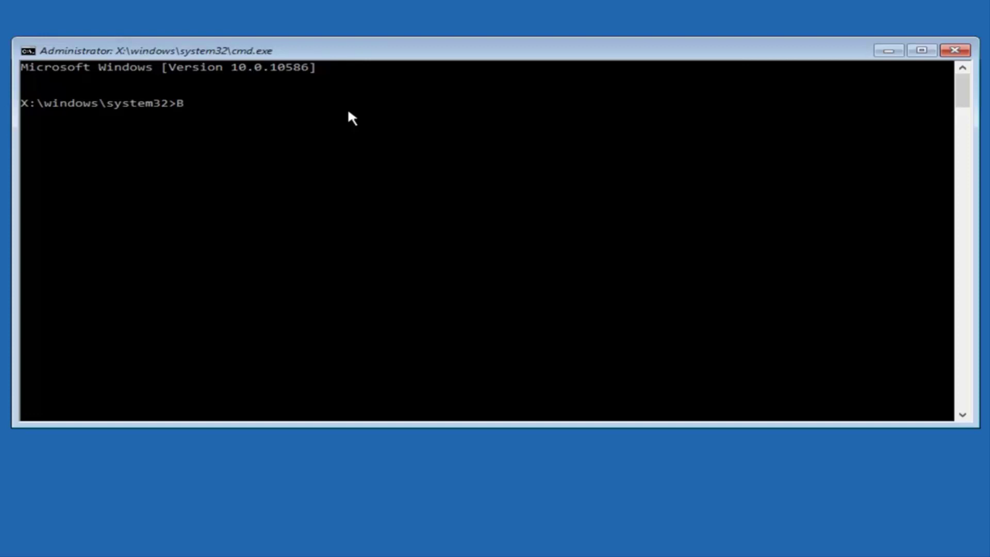
Run Bootrec /fixmbr and Bootrec /fixboot to repair the master boot record and boot sector.
{"action": "type", "text": "ootrec /fixmbr"}
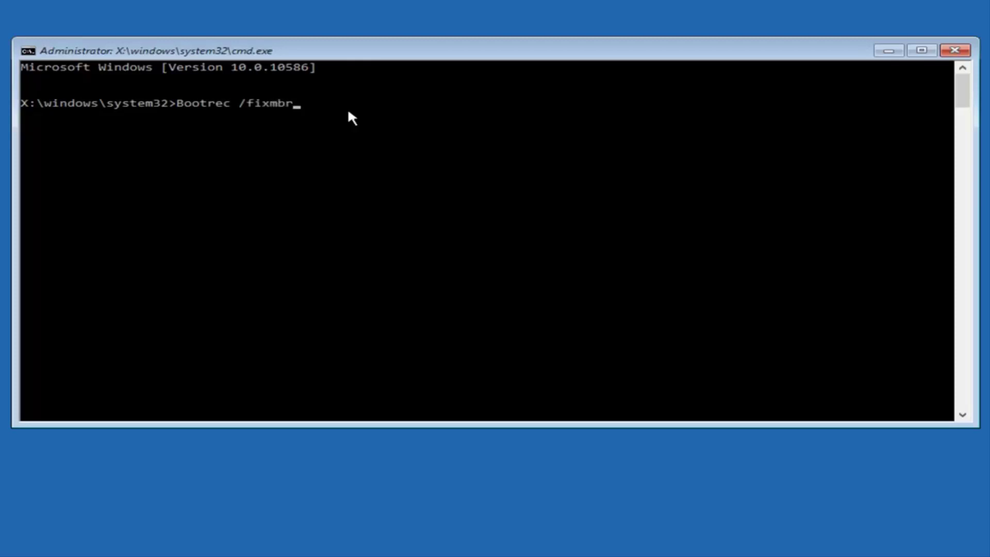
{"action": "key", "text": "Return"}
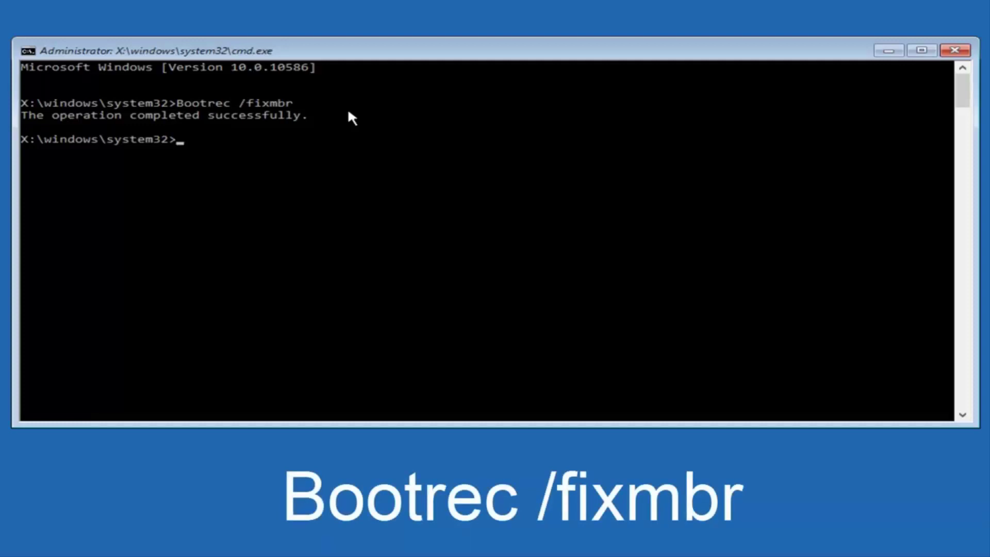
{"action": "type", "text": "Bootrec /fixboot"}
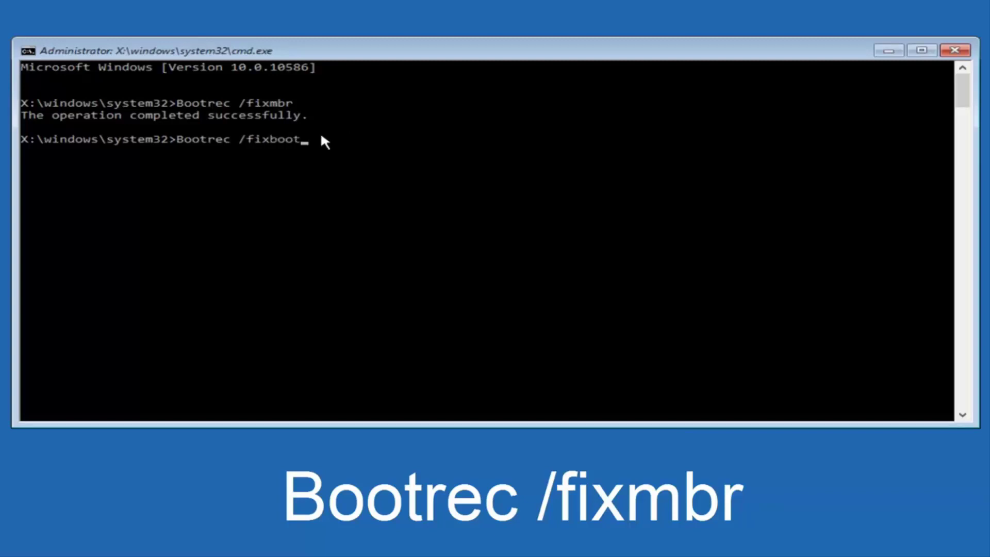
{"action": "key", "text": "Return"}
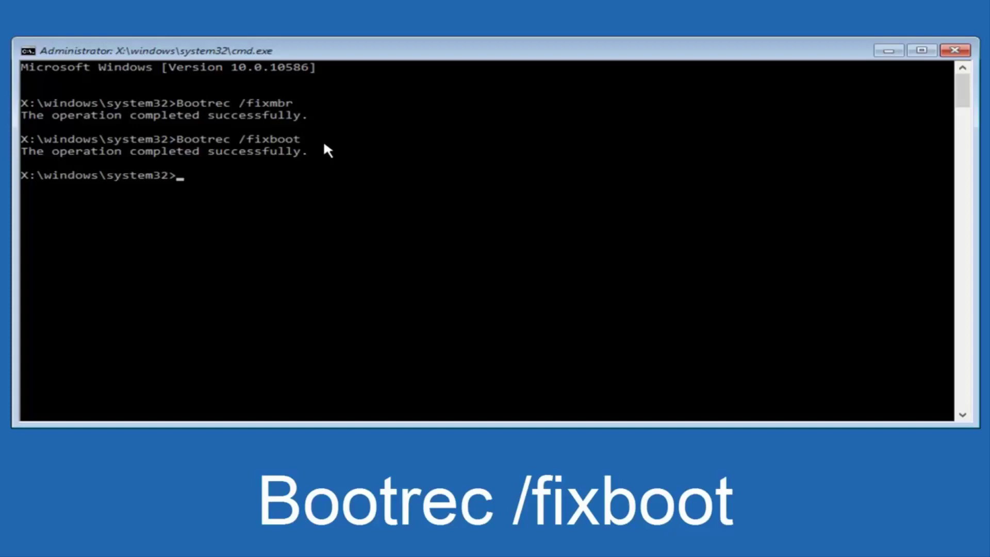
Export the BCD store to c:\bcdbackup using bcdedit /export.
{"action": "type", "text": "bcdedit /export"}
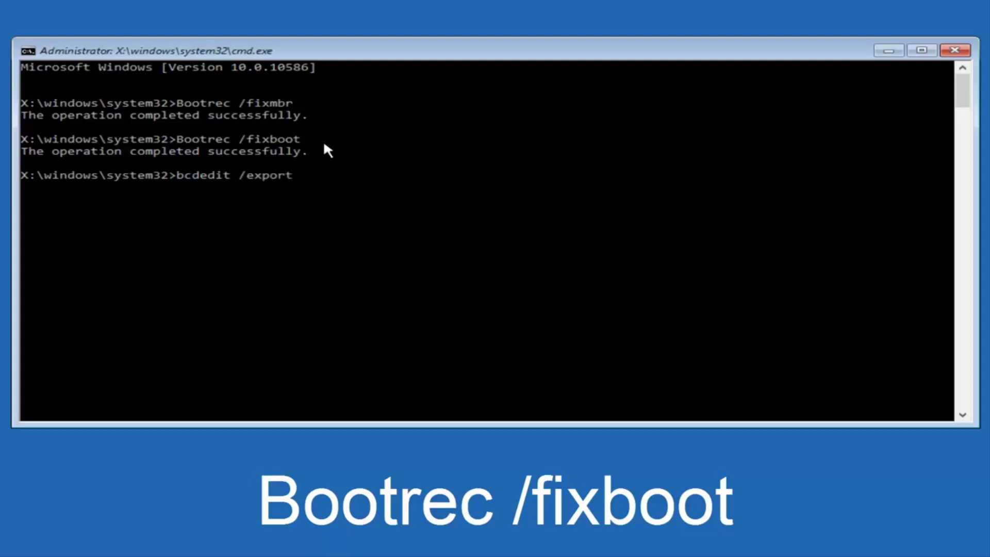
{"action": "type", "text": " c"}
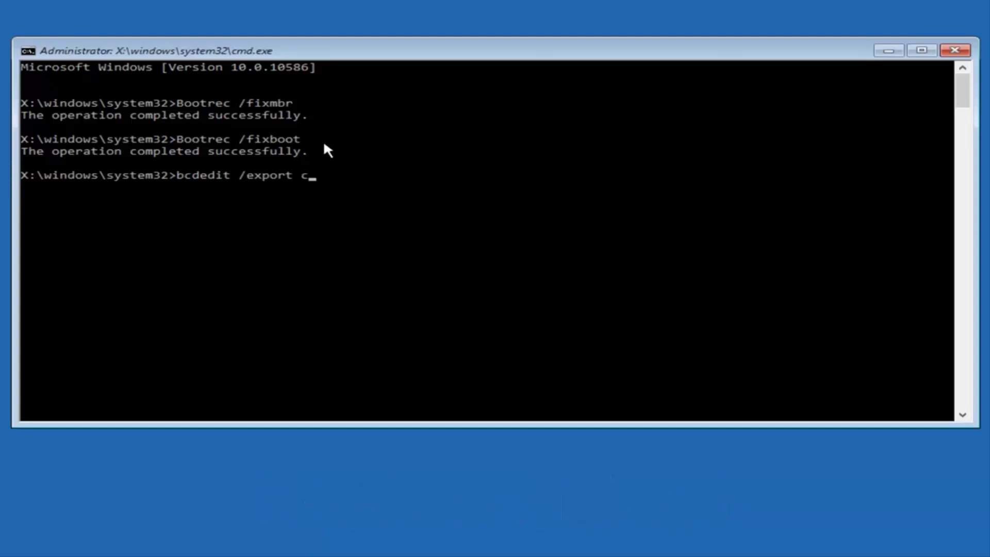
{"action": "type", "text": ":\\"}
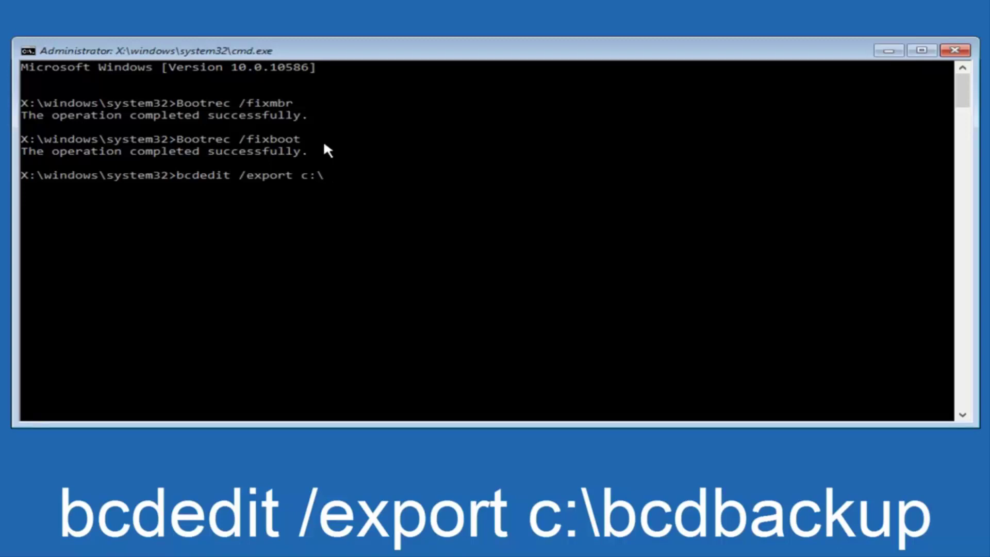
{"action": "type", "text": "bcdbackup"}
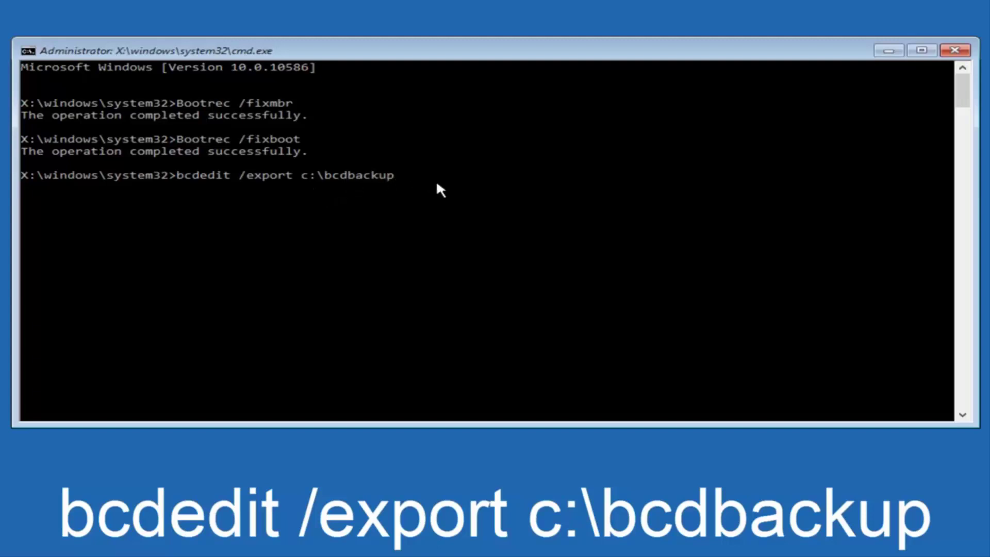
{"action": "key", "text": "Return"}
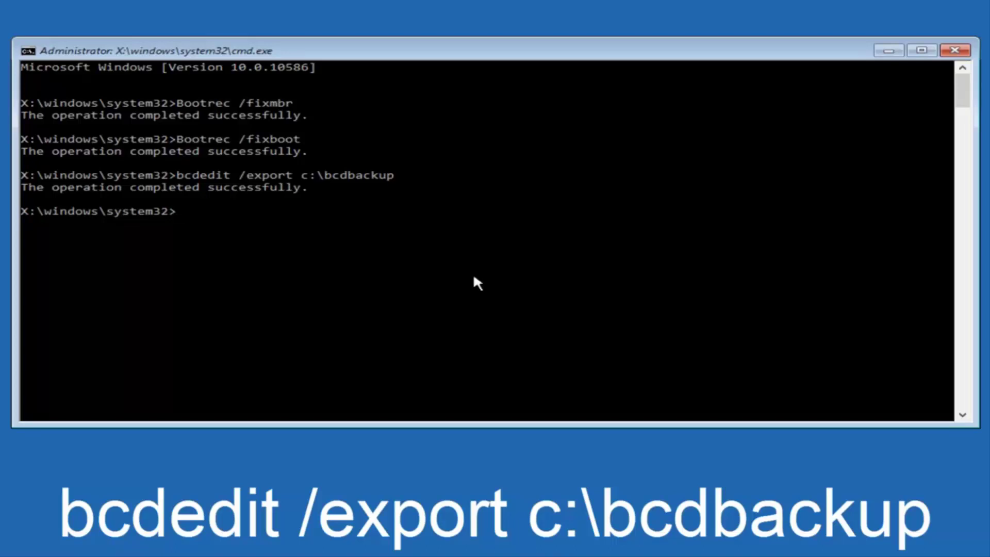
Clear the -h -r -s attributes on c:\boot\bcd and rename it to bcd.old.
{"action": "type", "text": "attrib c:\\boot"}
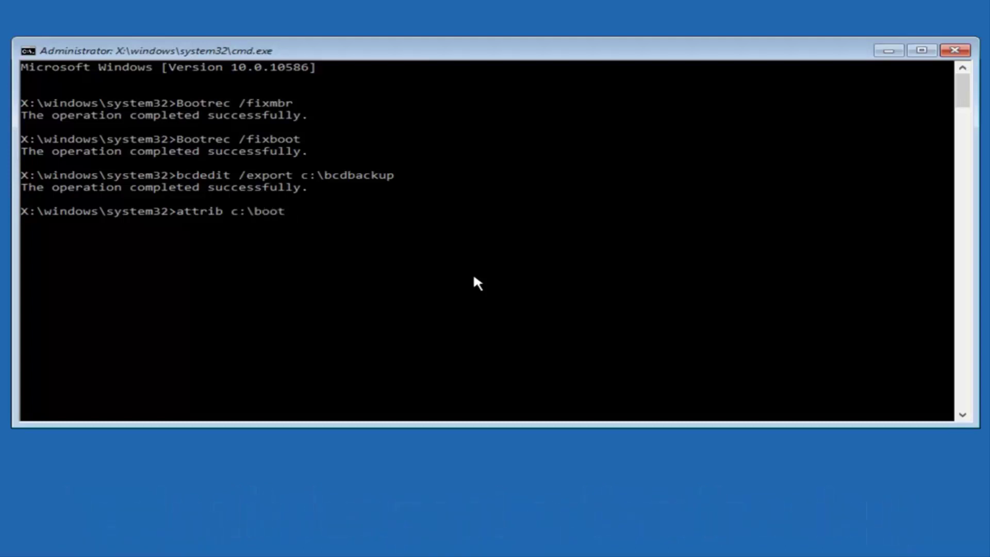
{"action": "type", "text": "\\bcd -h"}
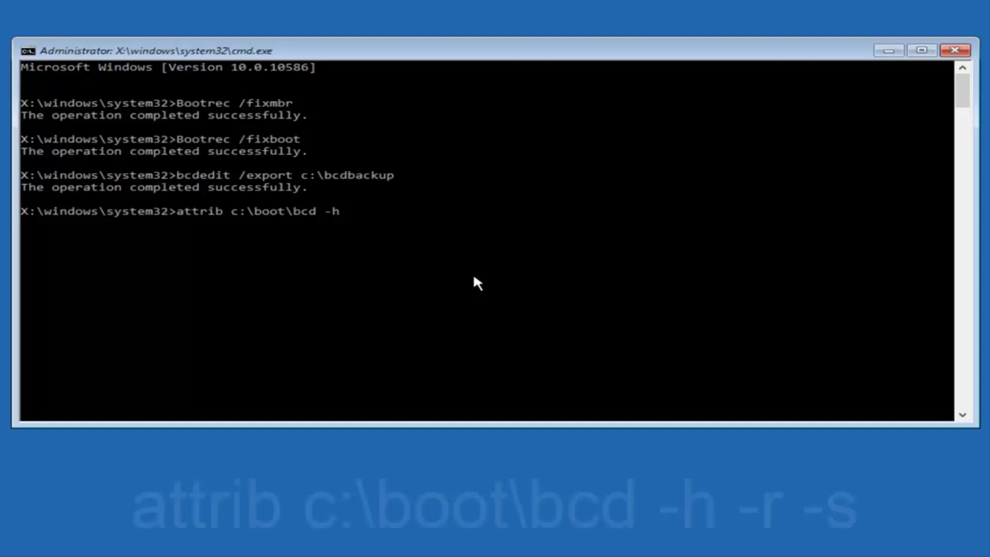
{"action": "type", "text": " -r"}
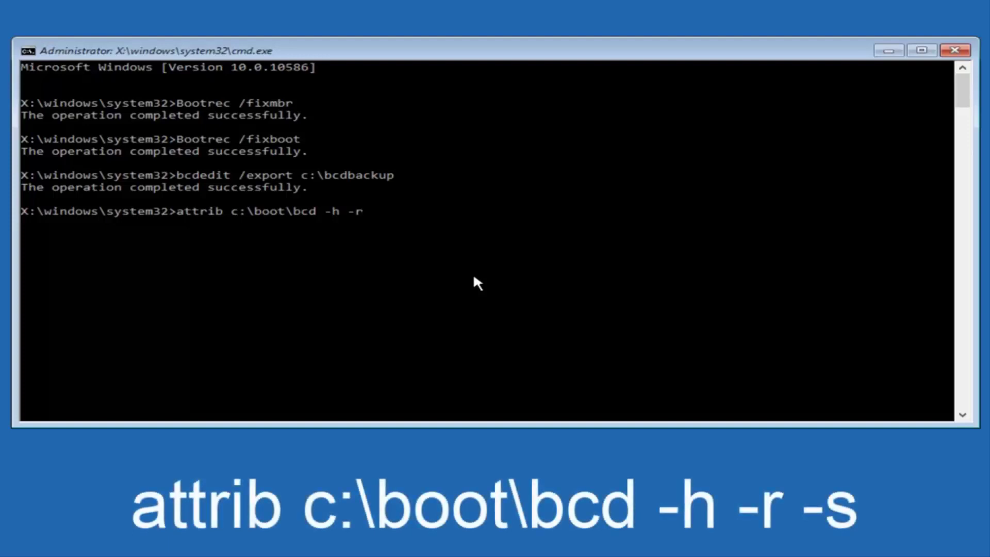
{"action": "type", "text": " -s"}
{"action": "key", "text": "Return"}
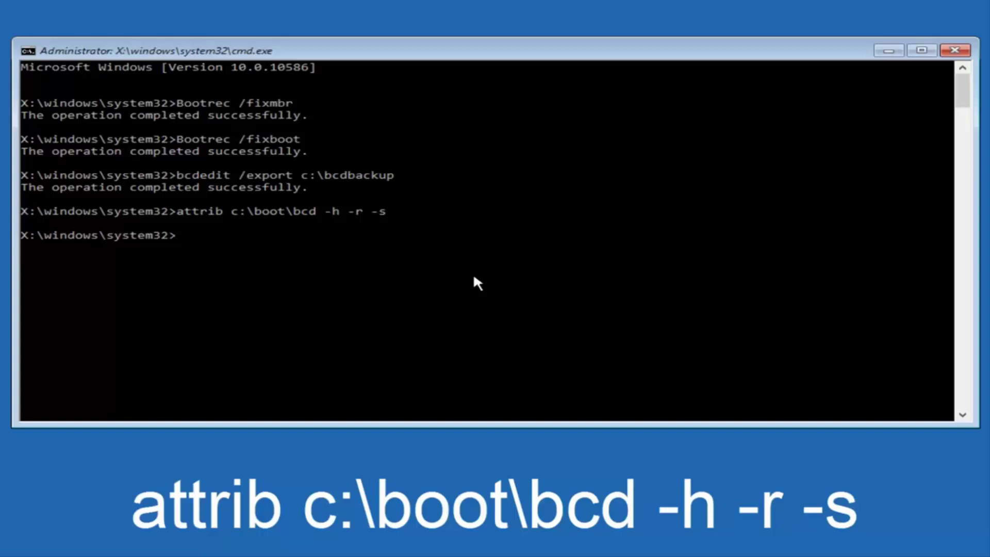
{"action": "type", "text": "ren c:\\boot\\bcd"}
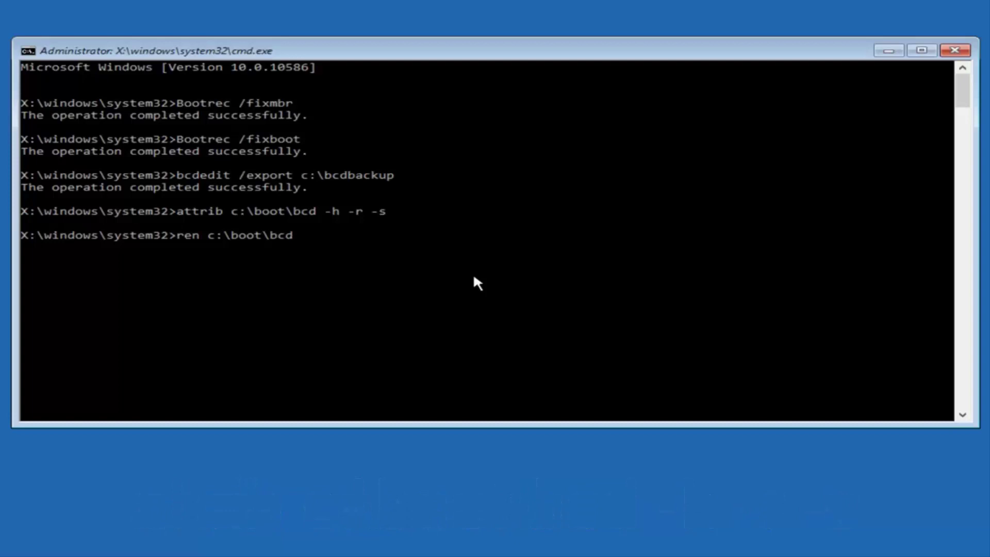
{"action": "type", "text": " bcd."}
{"action": "type", "text": "okl"}
{"action": "key", "text": "BackSpace"}
{"action": "key", "text": "BackSpace"}
{"action": "type", "text": "ld"}
{"action": "key", "text": "Return"}
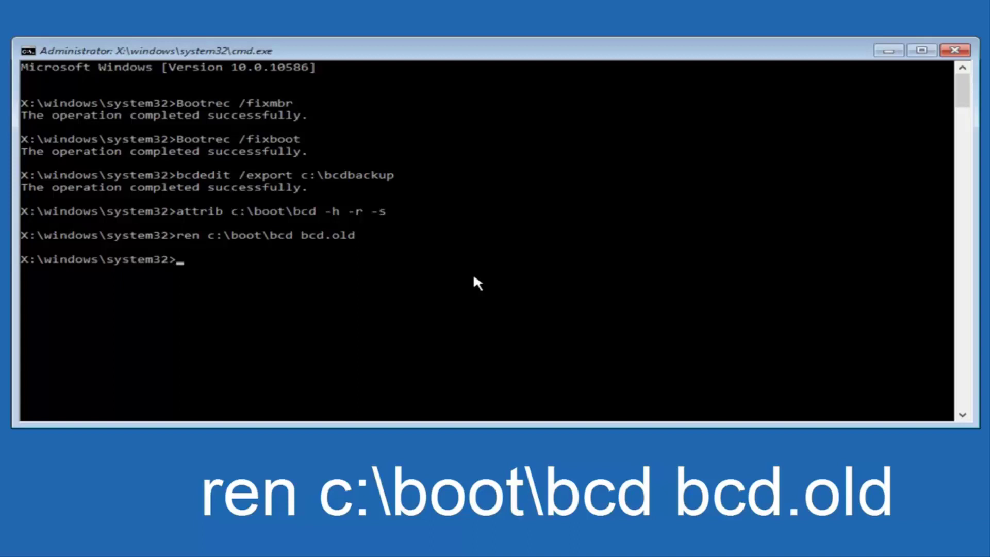
Run bootrec /rebuildbcd, answer Y to add C:\Windows, then exit the prompt.
{"action": "type", "text": "bootrec /rebu"}
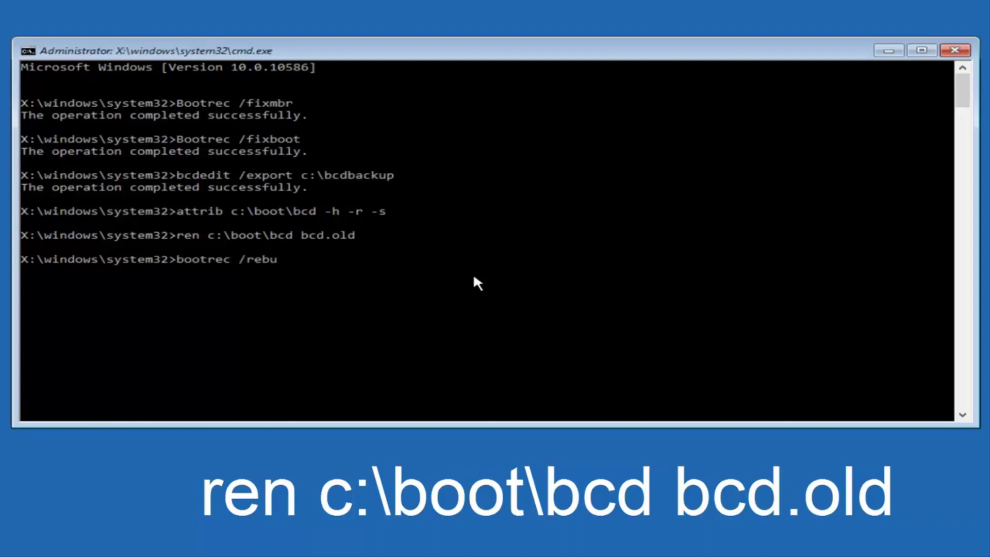
{"action": "type", "text": "ildbcd"}
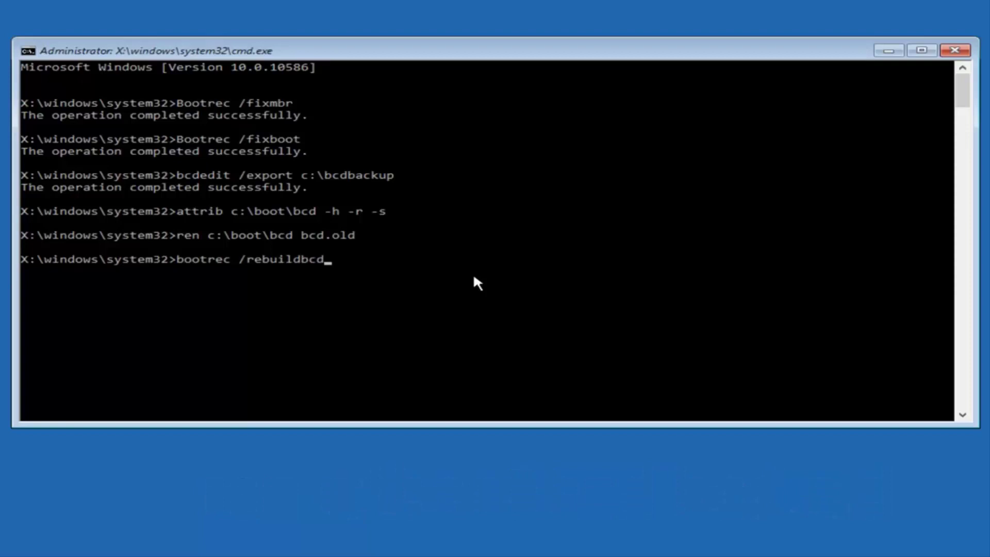
{"action": "key", "text": "Return"}
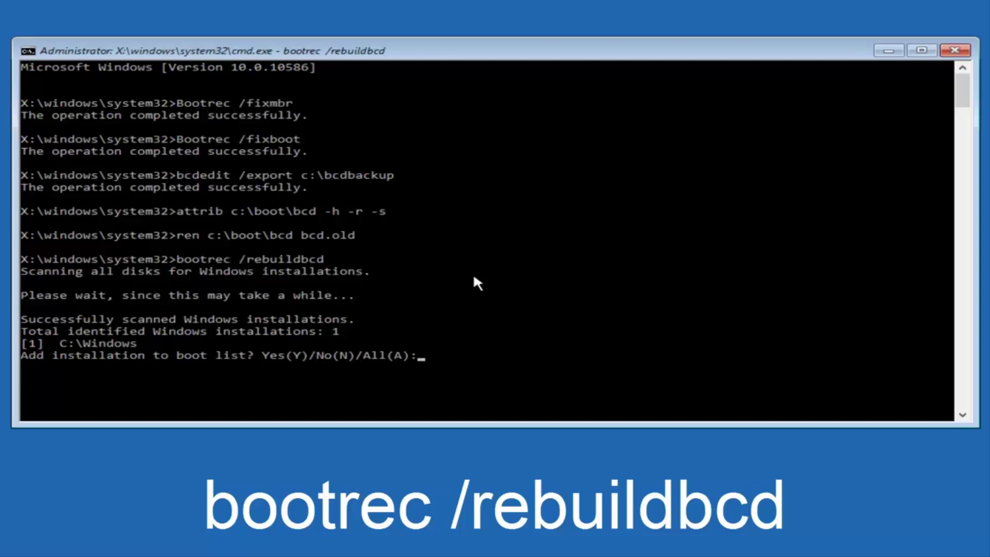
{"action": "type", "text": "Y"}
{"action": "key", "text": "Return"}
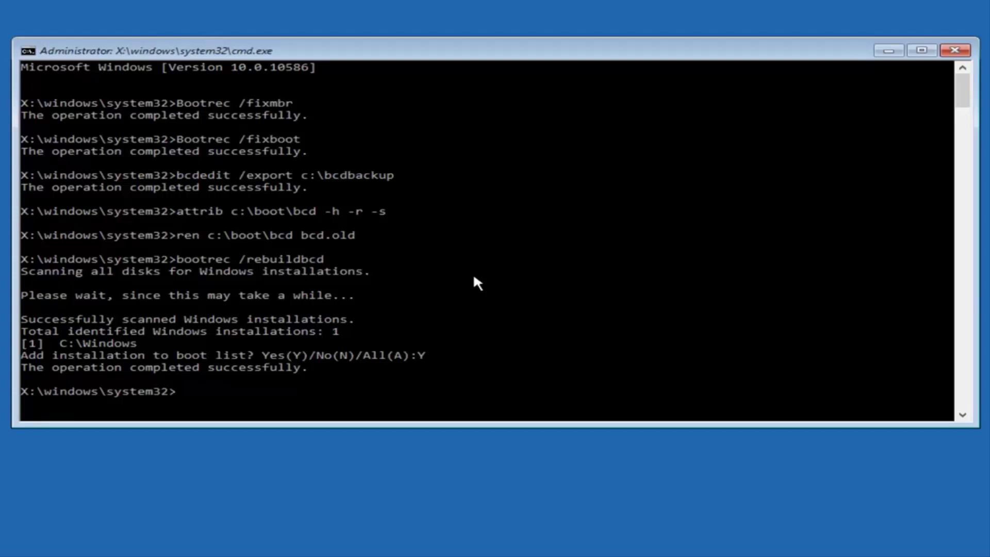
{"action": "type", "text": "exit"}
{"action": "key", "text": "Return"}
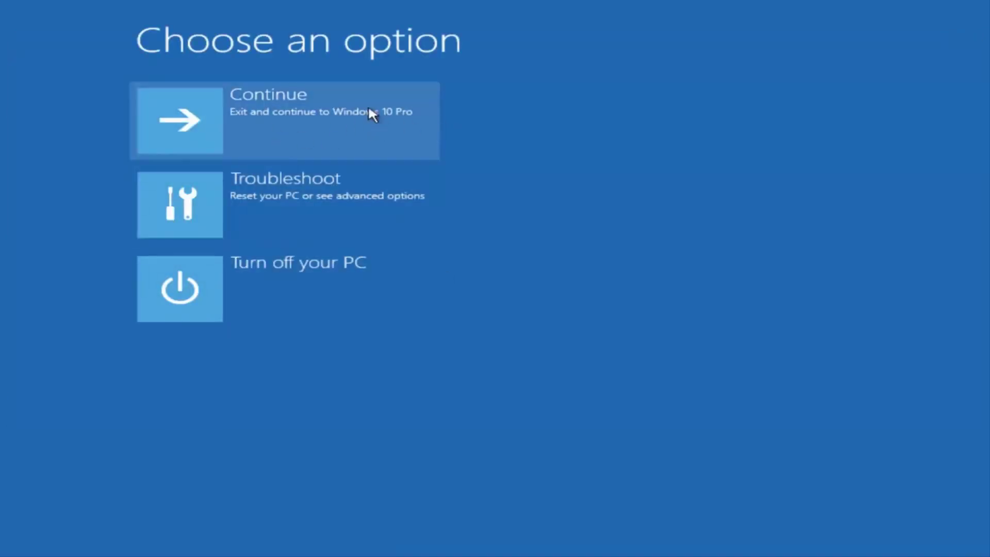
Choose Continue to leave recovery and start Windows 10 Pro.
{"action": "left_click", "coordinate": [270, 124]}
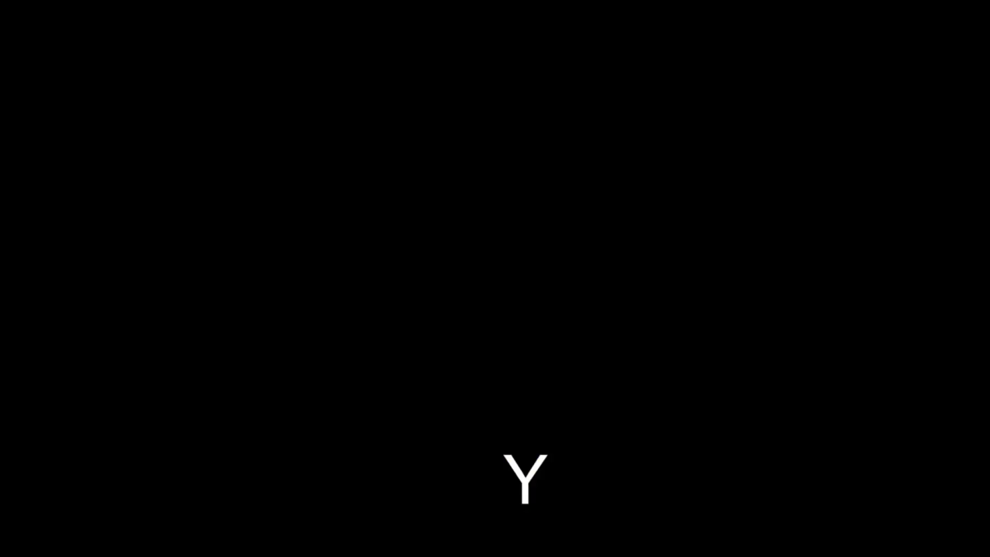